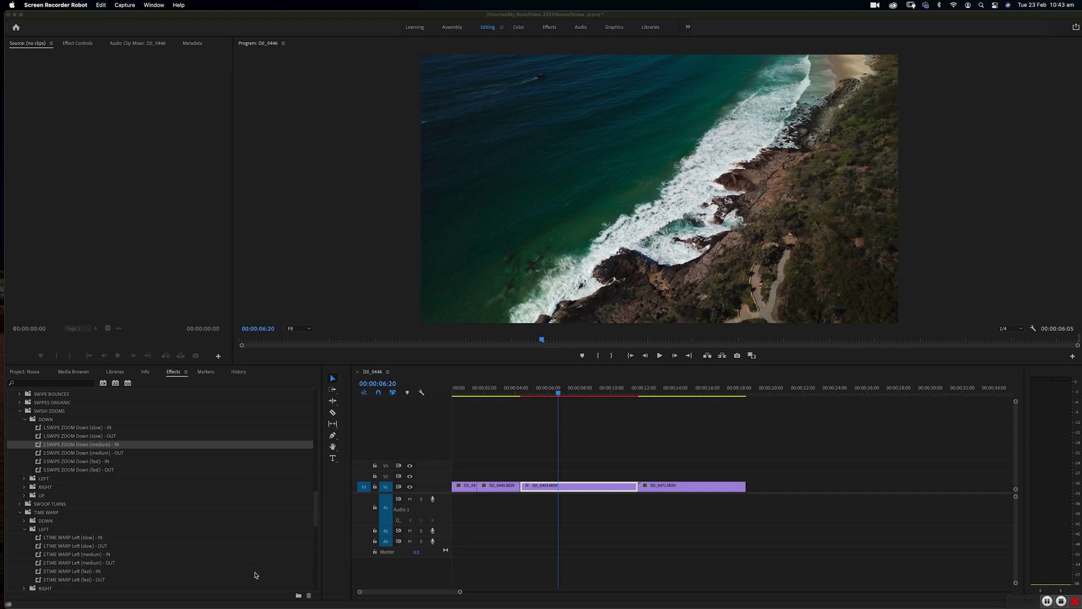
Switch from Premiere Pro to Chrome and bring up the YouTube Studio Audio library page.
{"action": "mouse_move", "coordinate": [209, 604]}
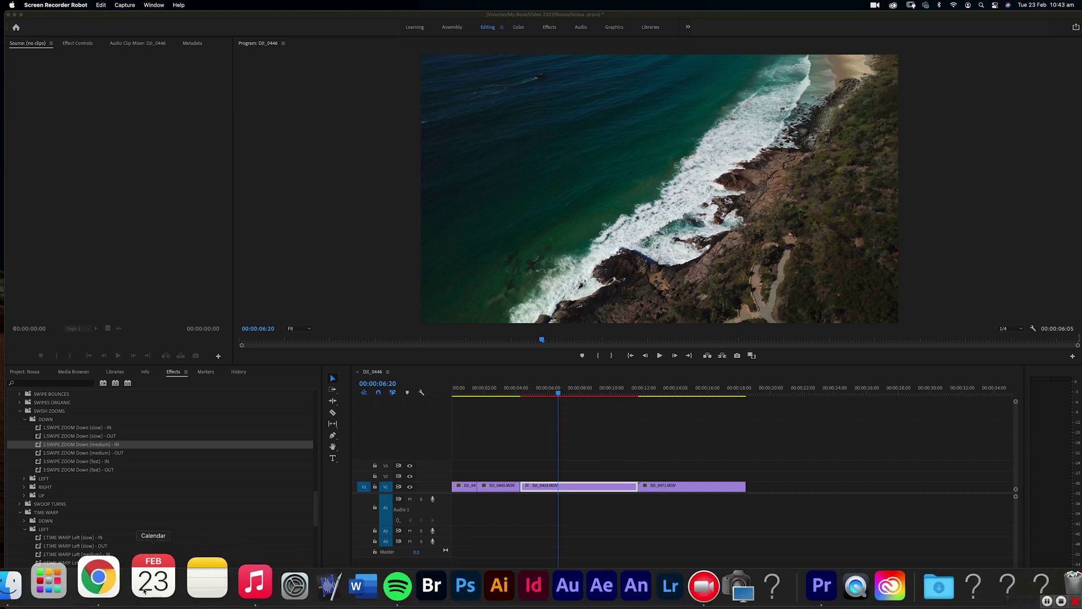
{"action": "left_click", "coordinate": [118, 585]}
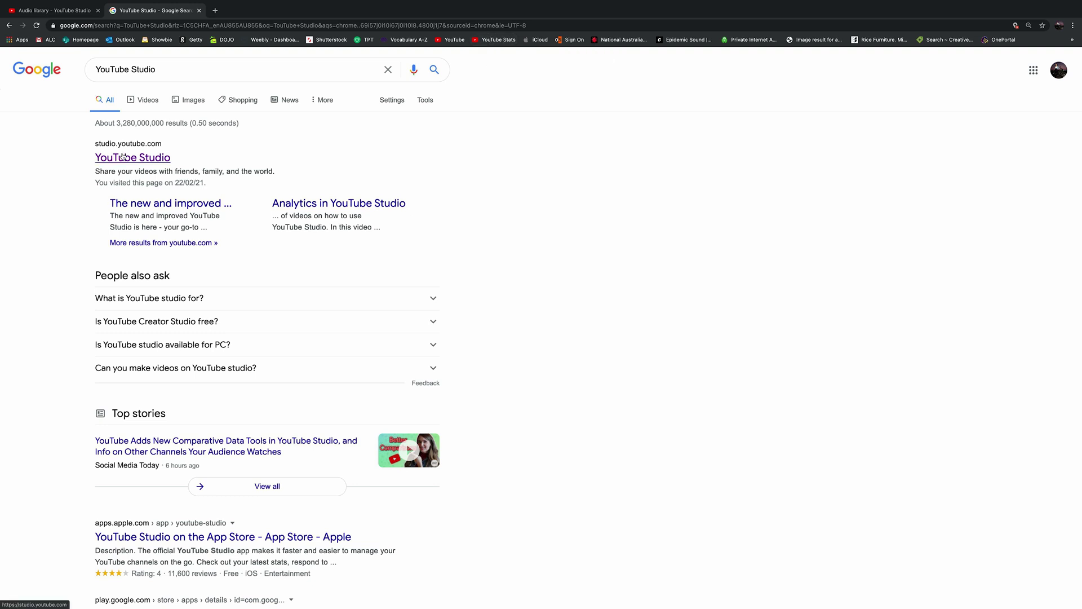
{"action": "left_click", "coordinate": [53, 11]}
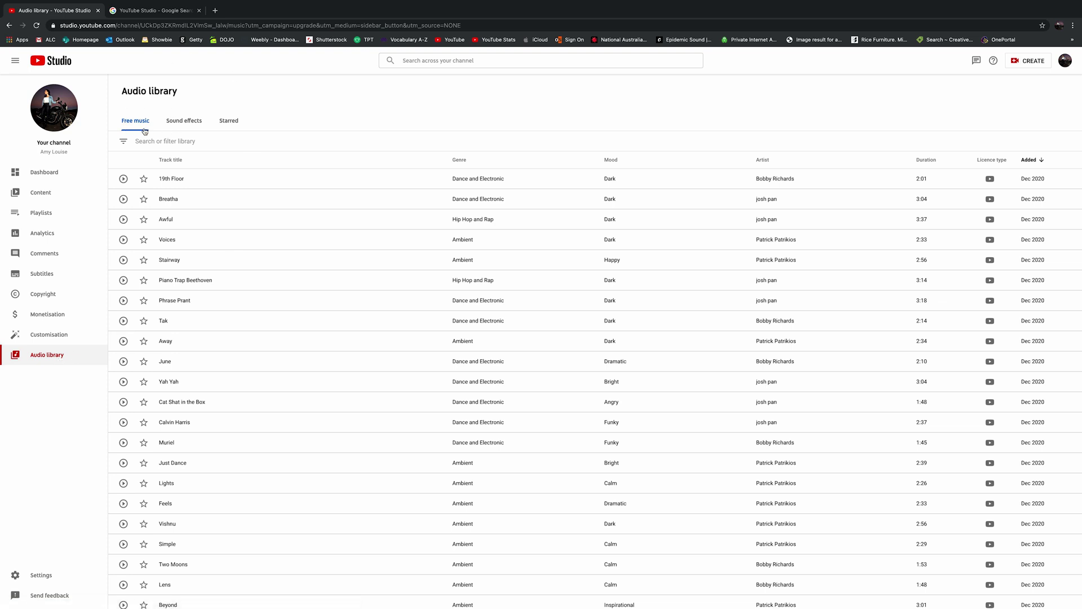
Browse the Sound effects and Starred lists, return to Free music, and show the filter options.
{"action": "left_click", "coordinate": [194, 124]}
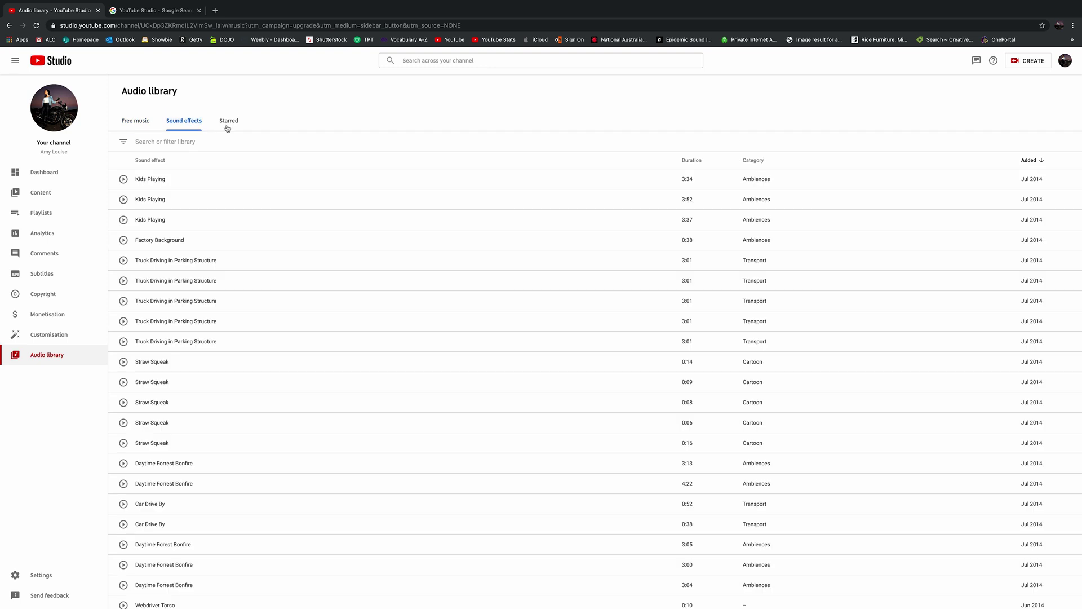
{"action": "left_click", "coordinate": [228, 125]}
{"action": "left_click", "coordinate": [135, 125]}
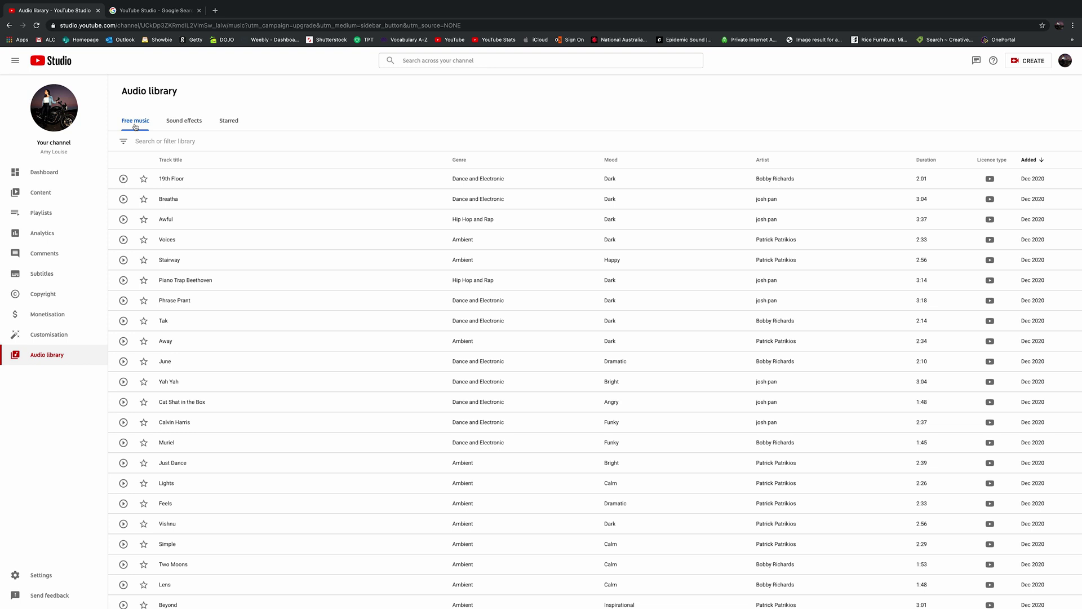
{"action": "left_click", "coordinate": [124, 143]}
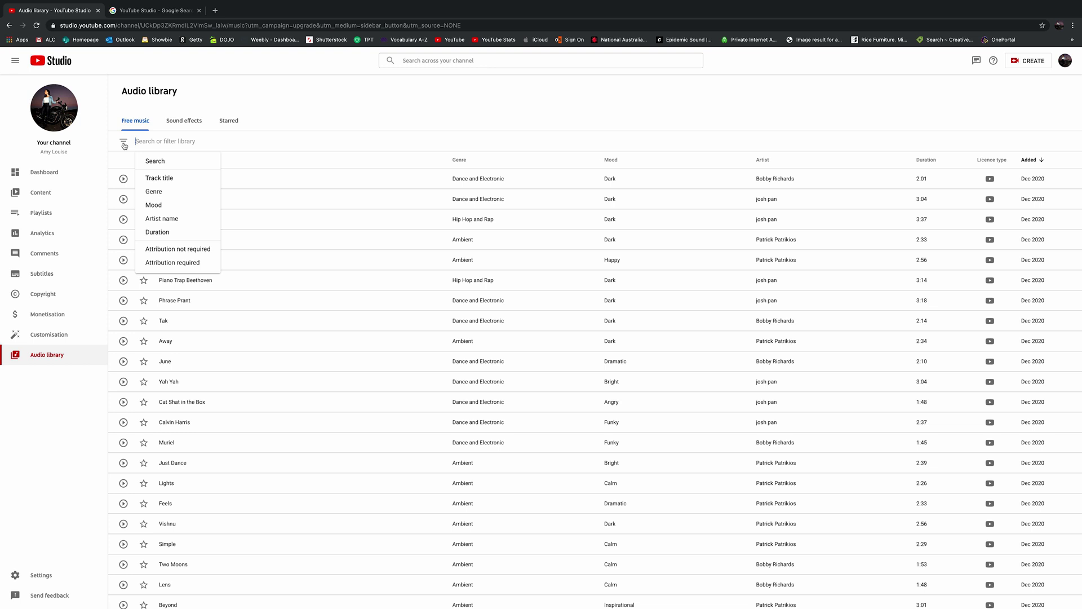
Filter the free music by the Cinematic, Pop and Hip Hop and Rap genres.
{"action": "left_click", "coordinate": [169, 178]}
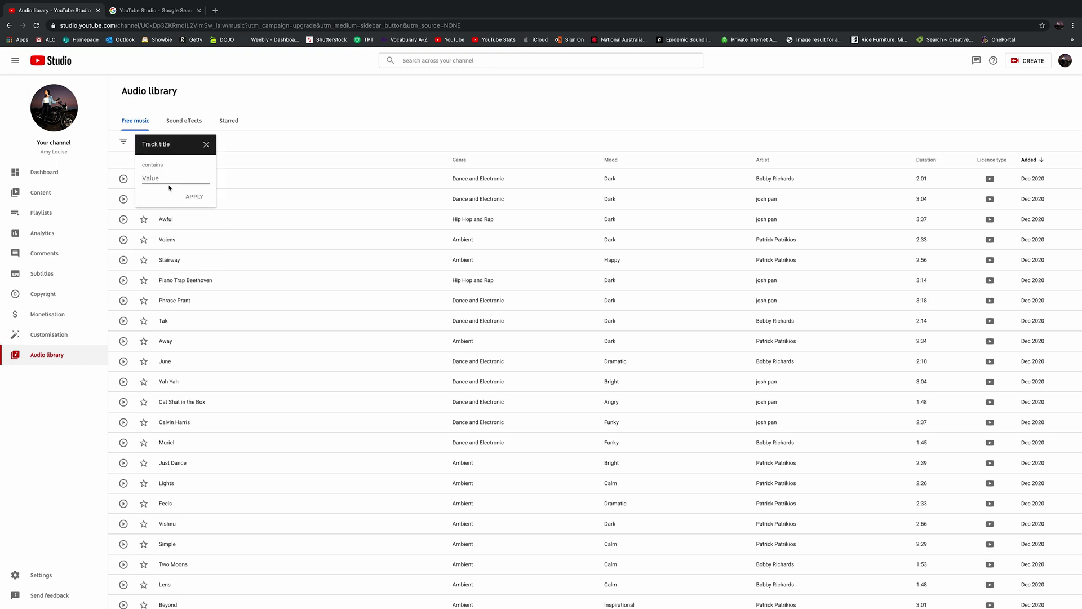
{"action": "left_click", "coordinate": [207, 144]}
{"action": "left_click", "coordinate": [123, 141]}
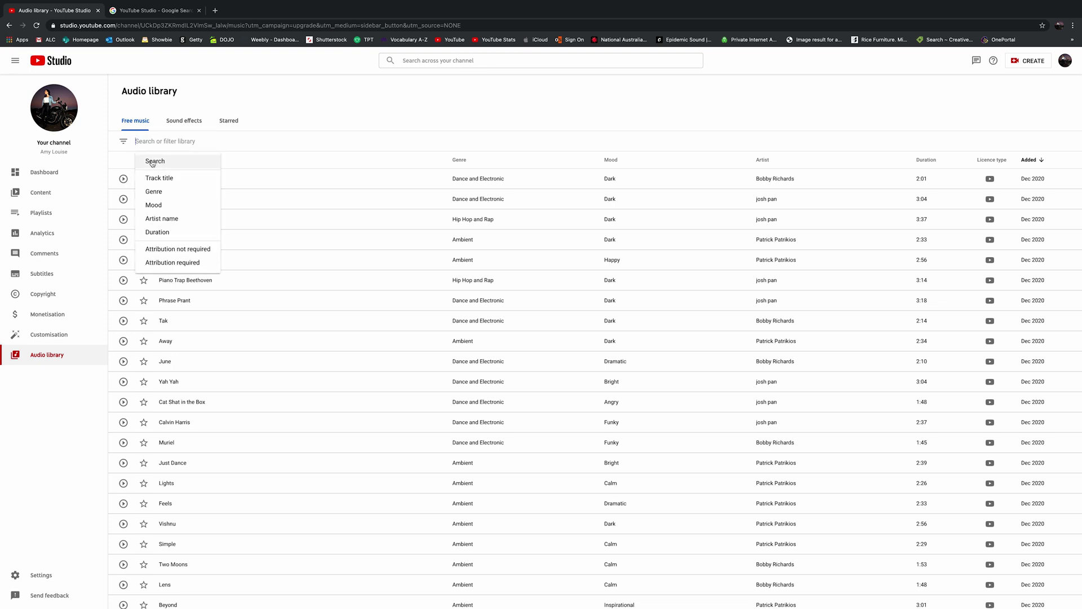
{"action": "left_click", "coordinate": [161, 197]}
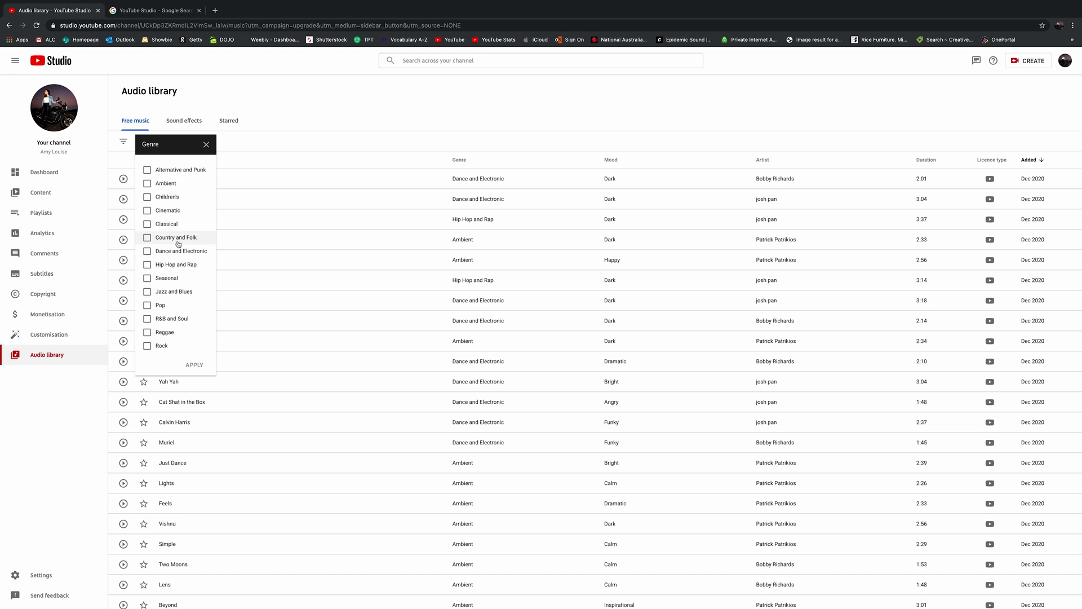
{"action": "left_click", "coordinate": [151, 211]}
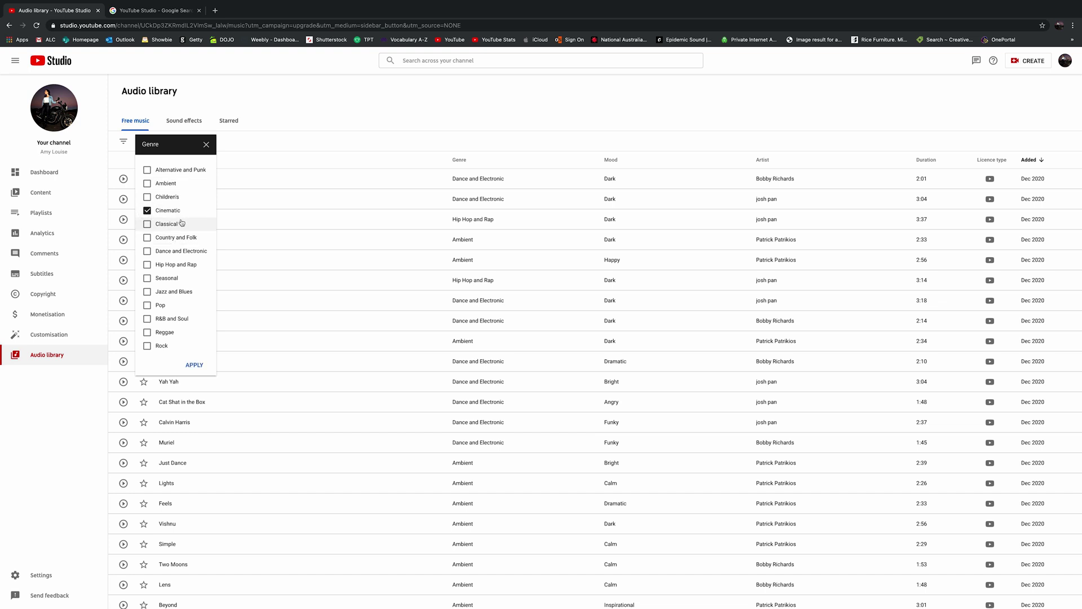
{"action": "left_click", "coordinate": [169, 308]}
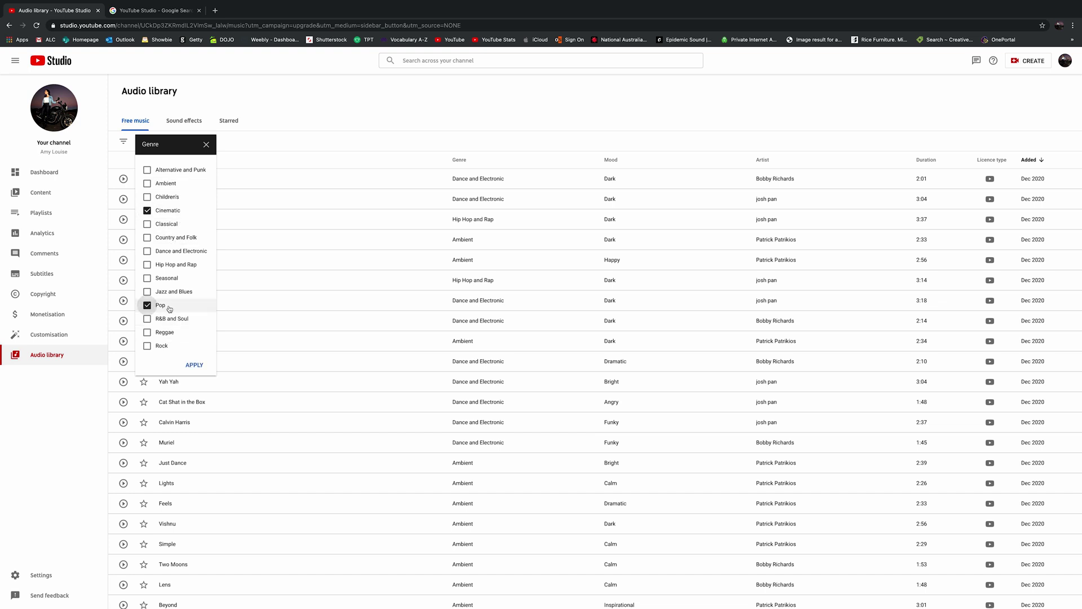
{"action": "left_click", "coordinate": [169, 265]}
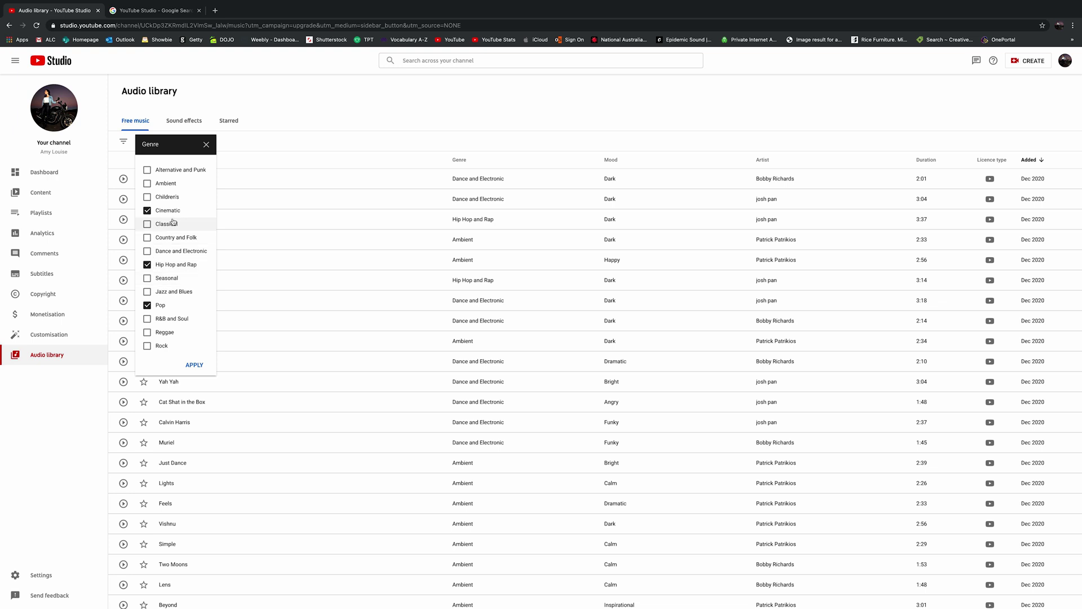
{"action": "left_click", "coordinate": [190, 365]}
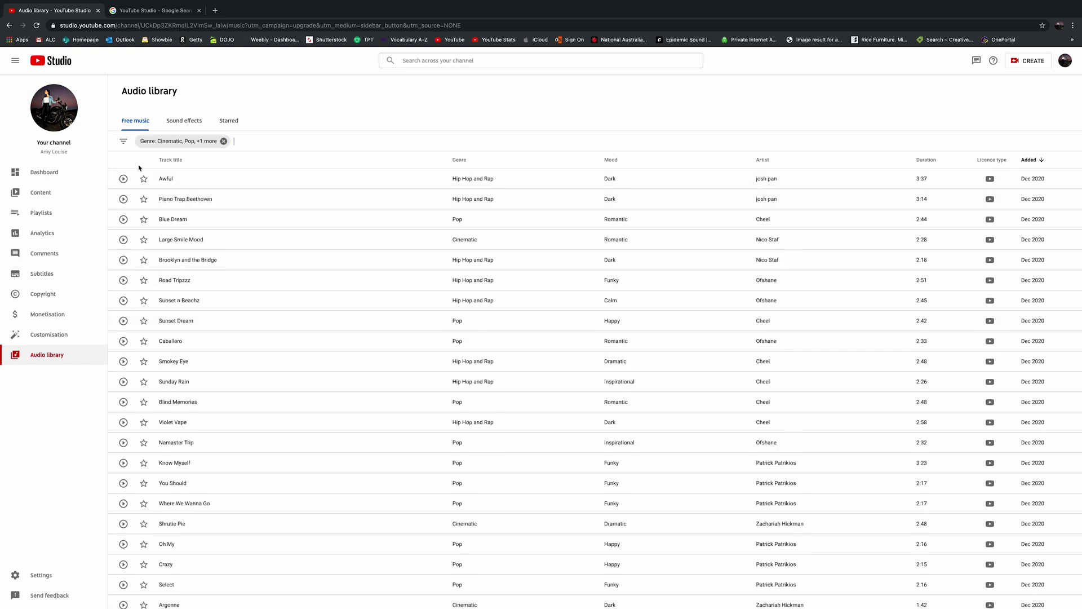
Add a mood filter for Inspirational and Calm tracks.
{"action": "left_click", "coordinate": [124, 142]}
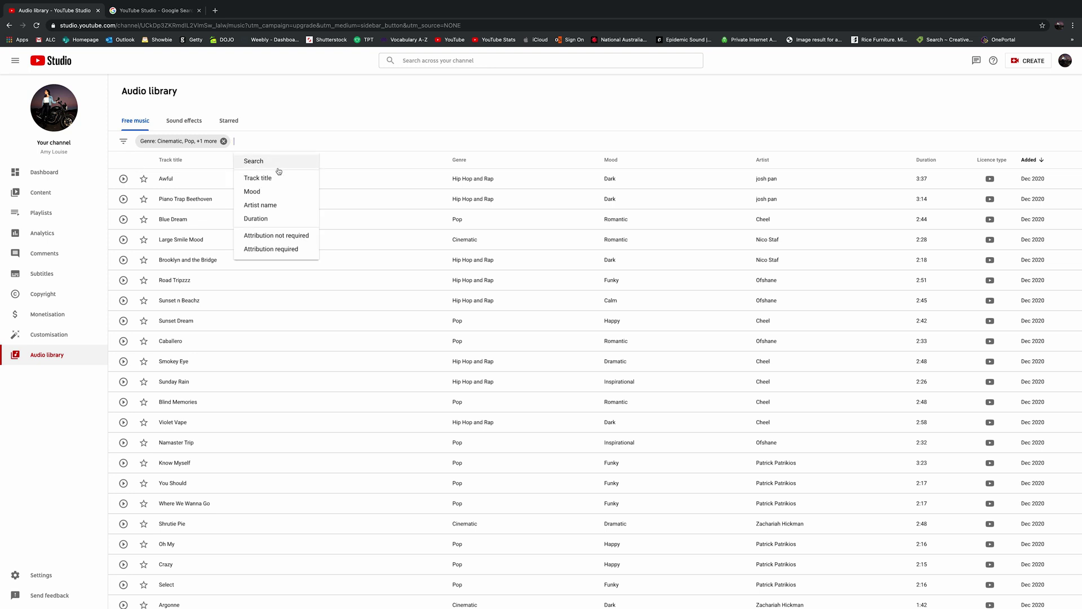
{"action": "left_click", "coordinate": [274, 192]}
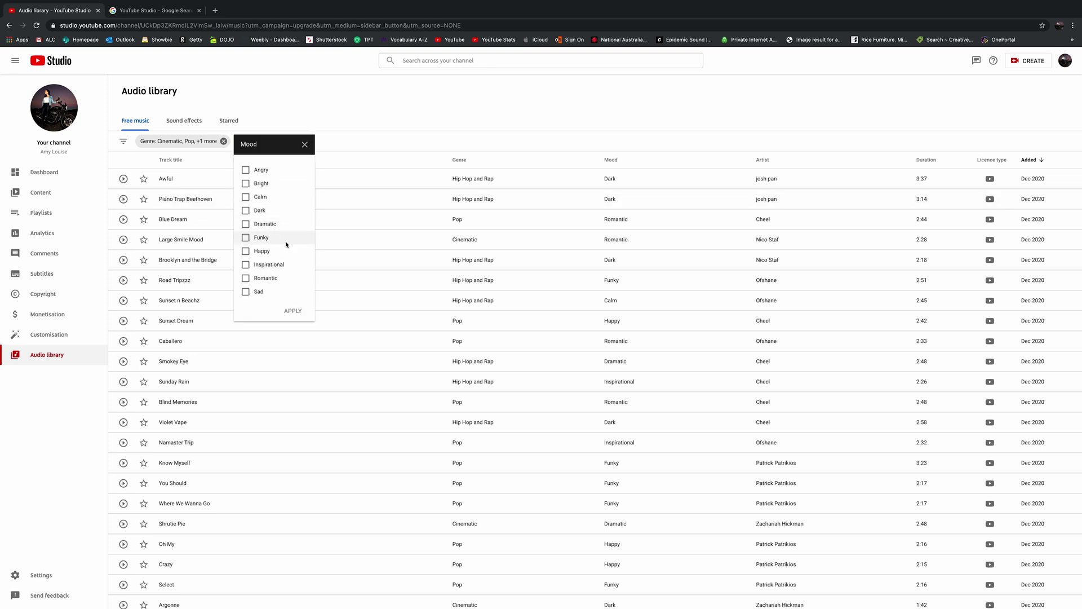
{"action": "left_click", "coordinate": [246, 264]}
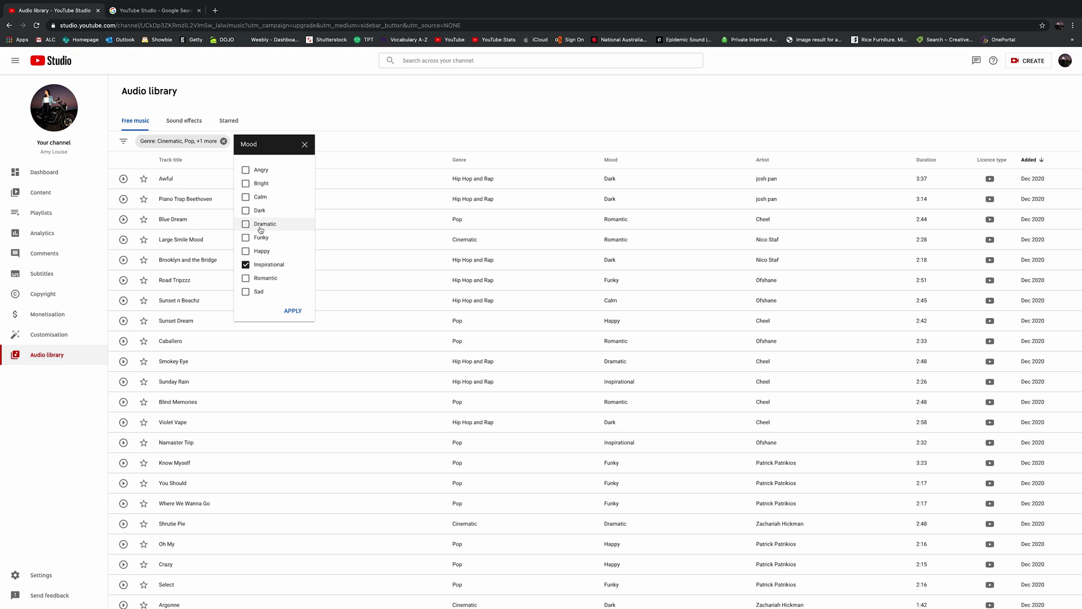
{"action": "left_click", "coordinate": [247, 197]}
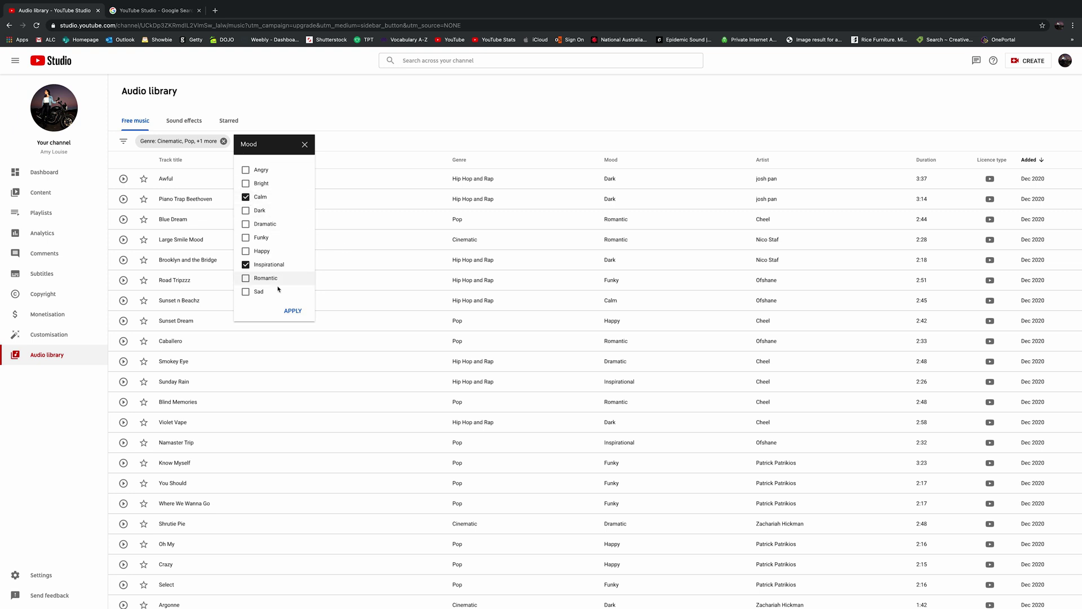
{"action": "left_click", "coordinate": [293, 311]}
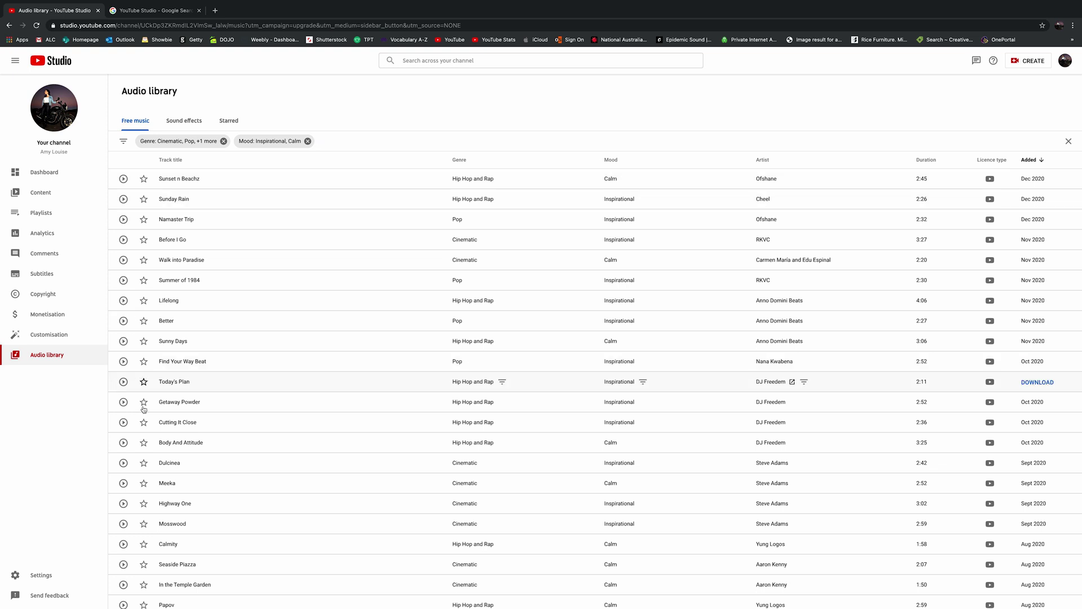
Preview Sunset n Beachz, Sunday Rain and Namaster Trip, then download Sunset n Beachz as mp3.
{"action": "left_click", "coordinate": [123, 179]}
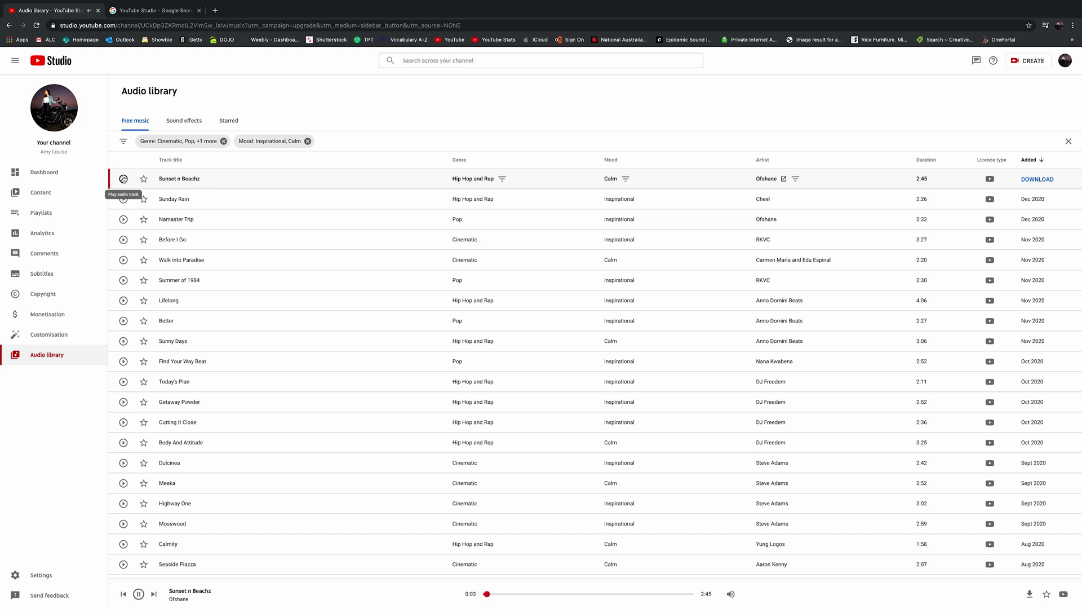
{"action": "left_click", "coordinate": [123, 199]}
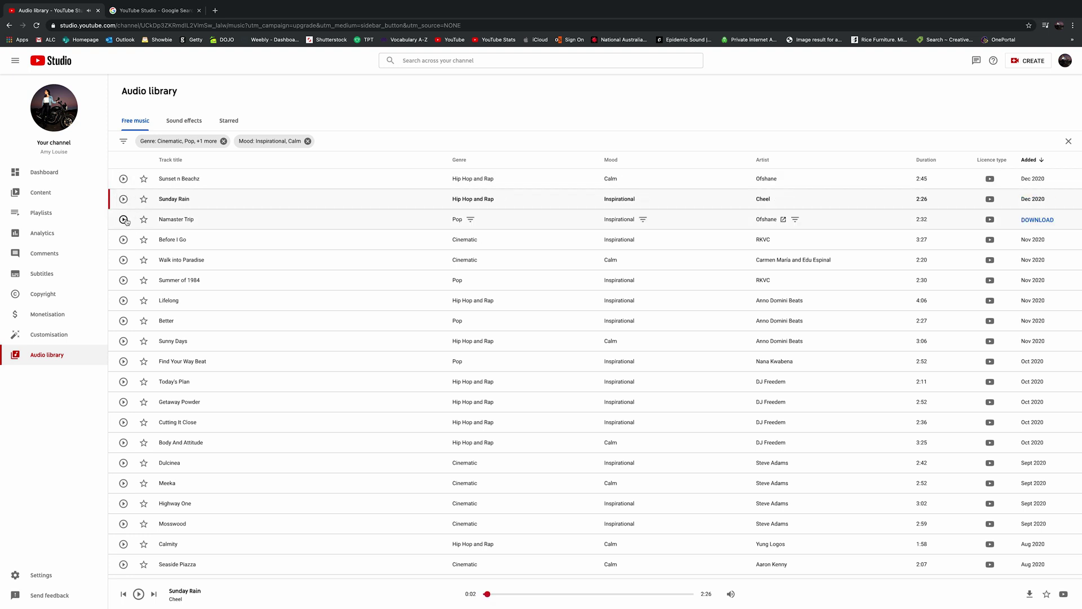
{"action": "left_click", "coordinate": [124, 219]}
{"action": "left_click", "coordinate": [128, 222]}
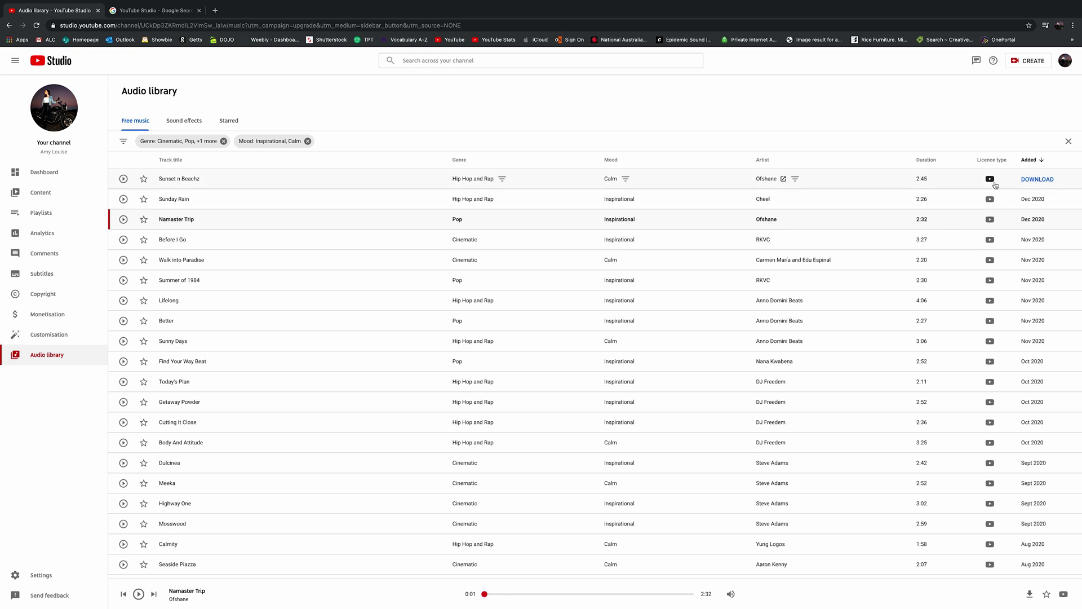
{"action": "left_click", "coordinate": [1031, 179]}
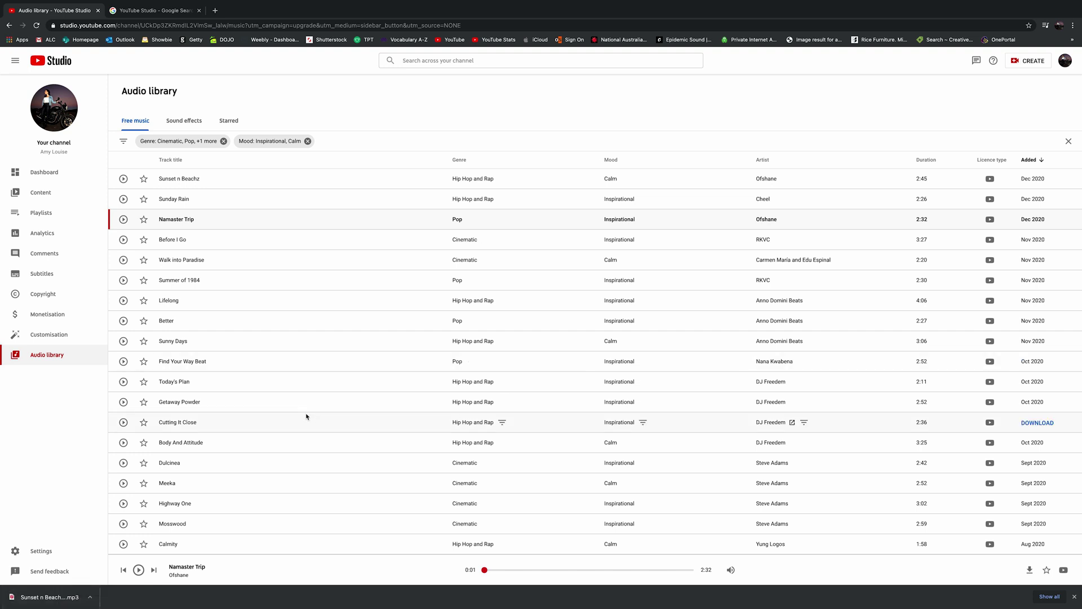
Exit Chrome full screen and bring up Premiere Pro's Project panel.
{"action": "mouse_move", "coordinate": [19, 14]}
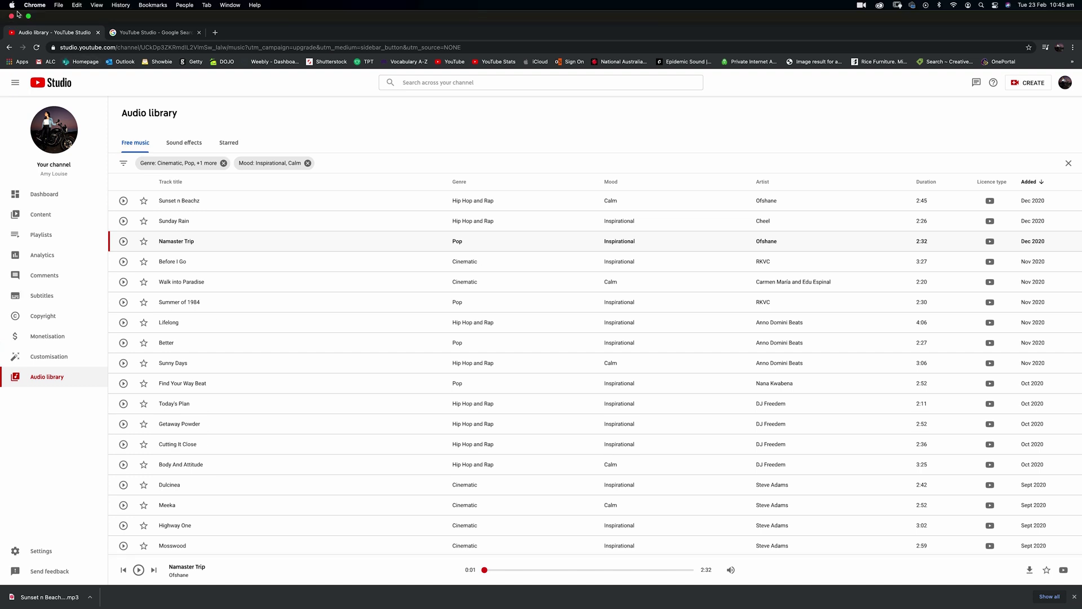
{"action": "left_click", "coordinate": [28, 16]}
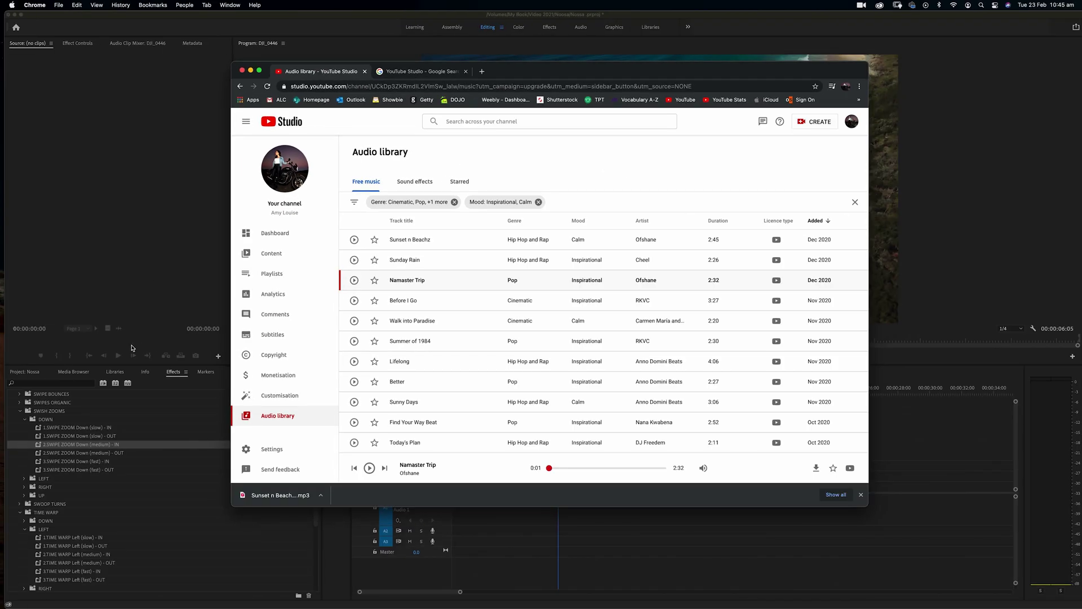
{"action": "left_click", "coordinate": [78, 139]}
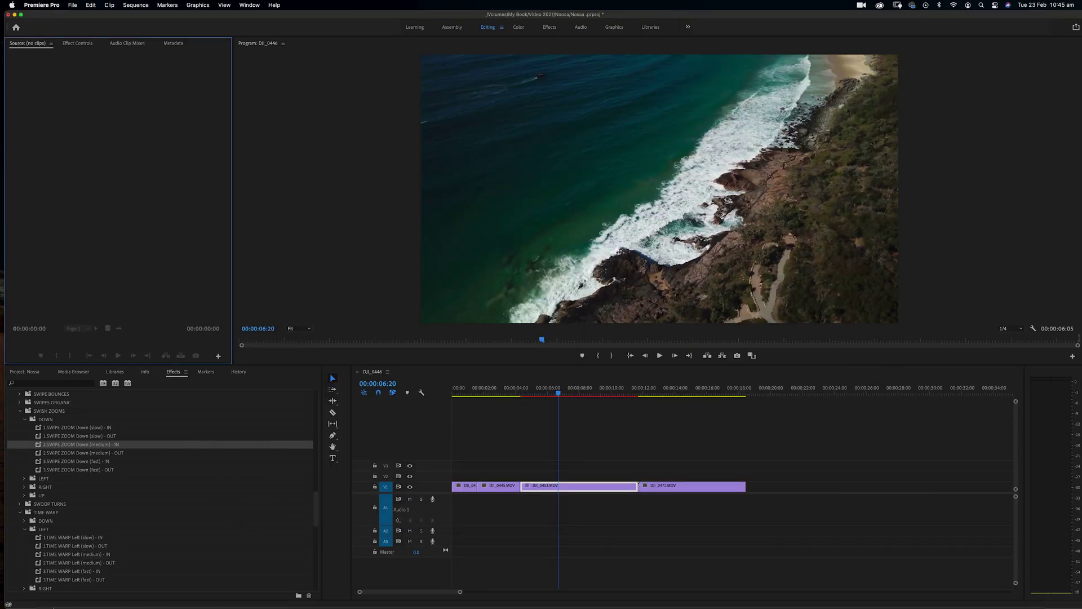
{"action": "left_click", "coordinate": [39, 374]}
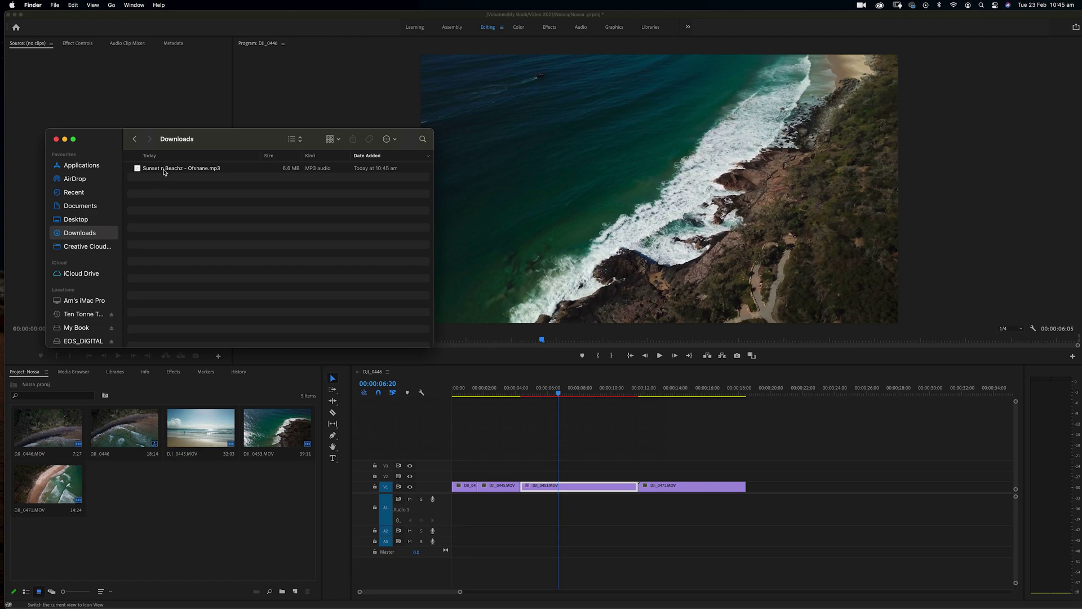
Import the Sunset n Beachz mp3 from Downloads and place it on track A1 under the clips.
{"action": "left_click", "coordinate": [164, 169]}
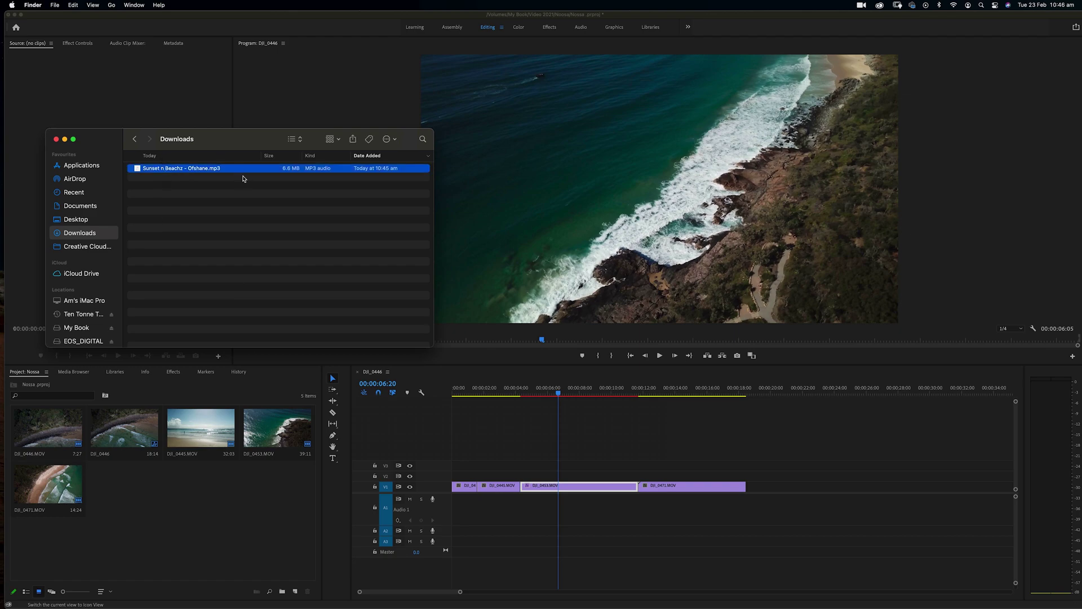
{"action": "left_click_drag", "start_coordinate": [241, 177], "coordinate": [220, 513]}
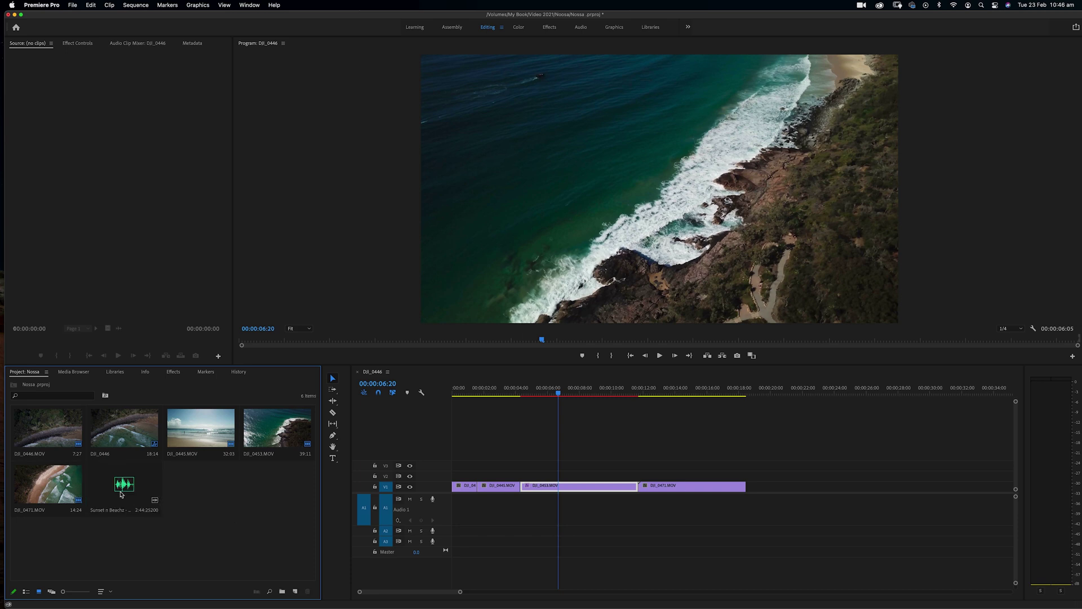
{"action": "left_click_drag", "start_coordinate": [122, 494], "coordinate": [451, 524]}
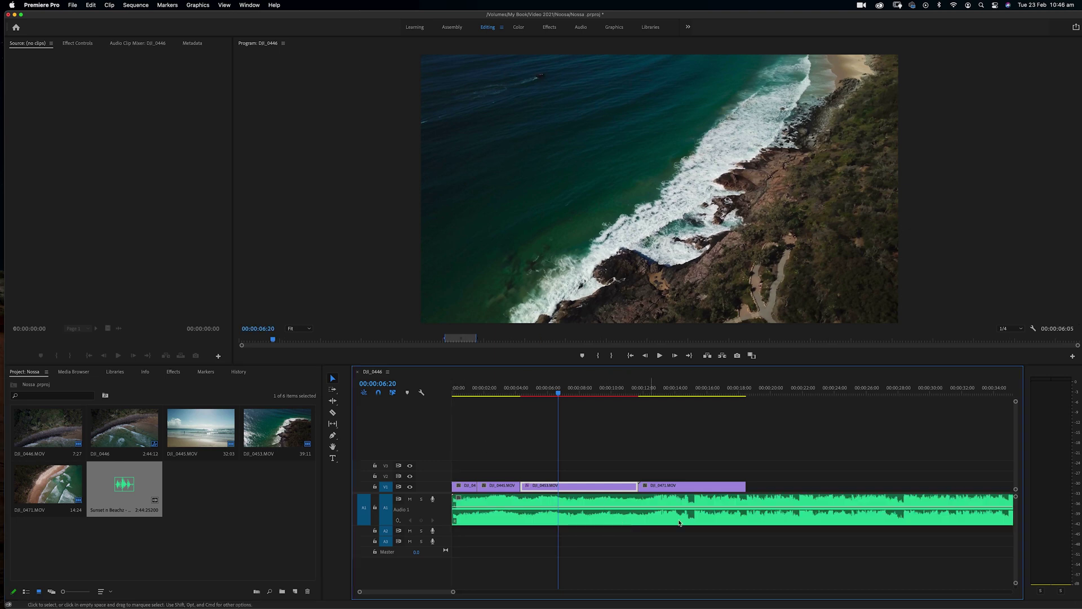
Play the sequence with the new music from near the start, then return to Chrome.
{"action": "left_click", "coordinate": [498, 394]}
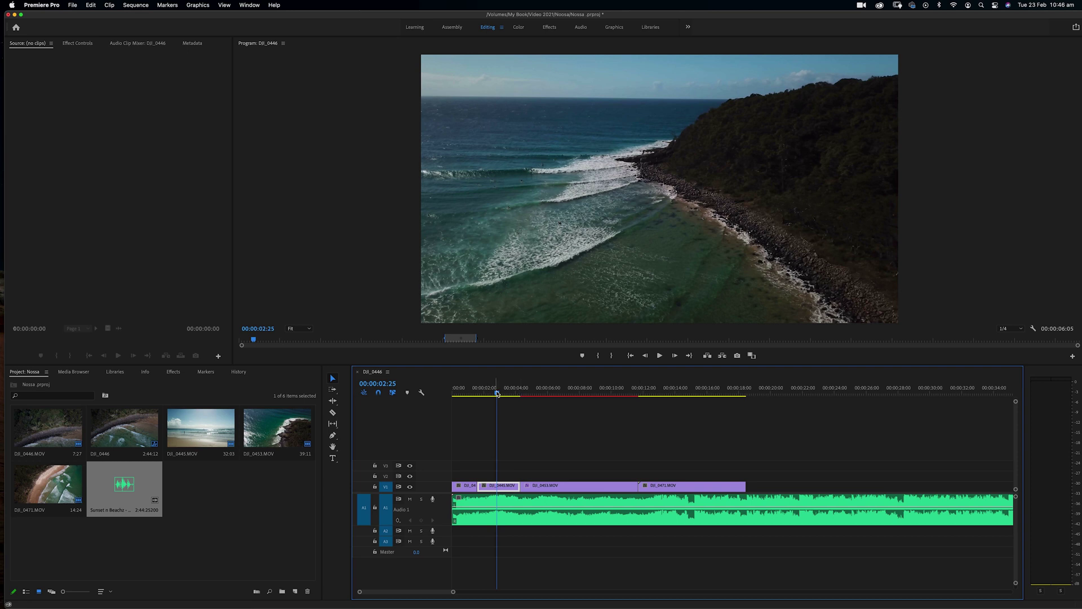
{"action": "left_click_drag", "start_coordinate": [497, 393], "coordinate": [466, 394]}
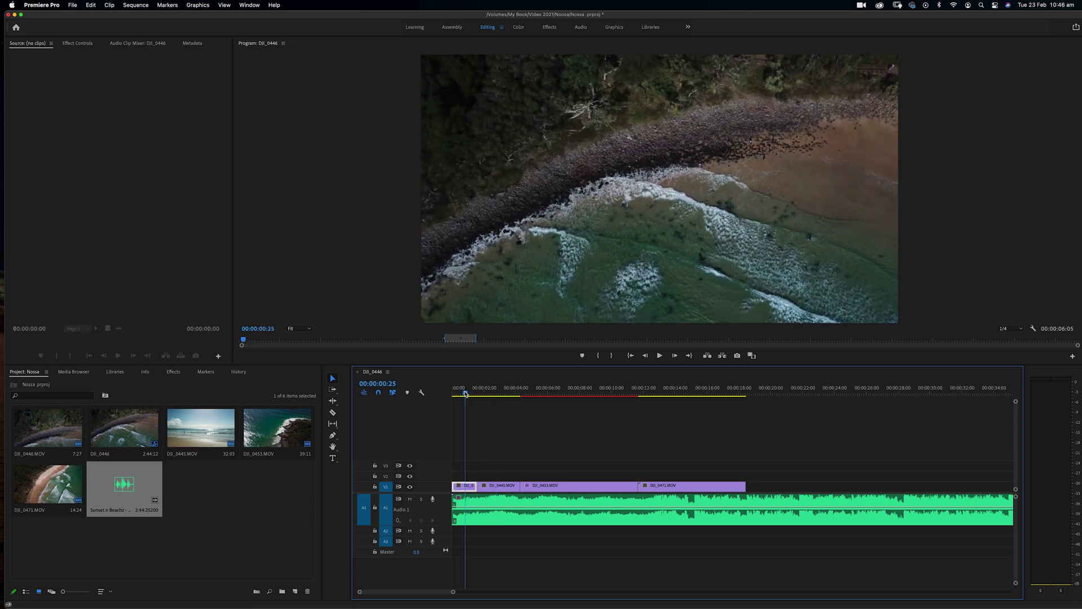
{"action": "key", "text": "space"}
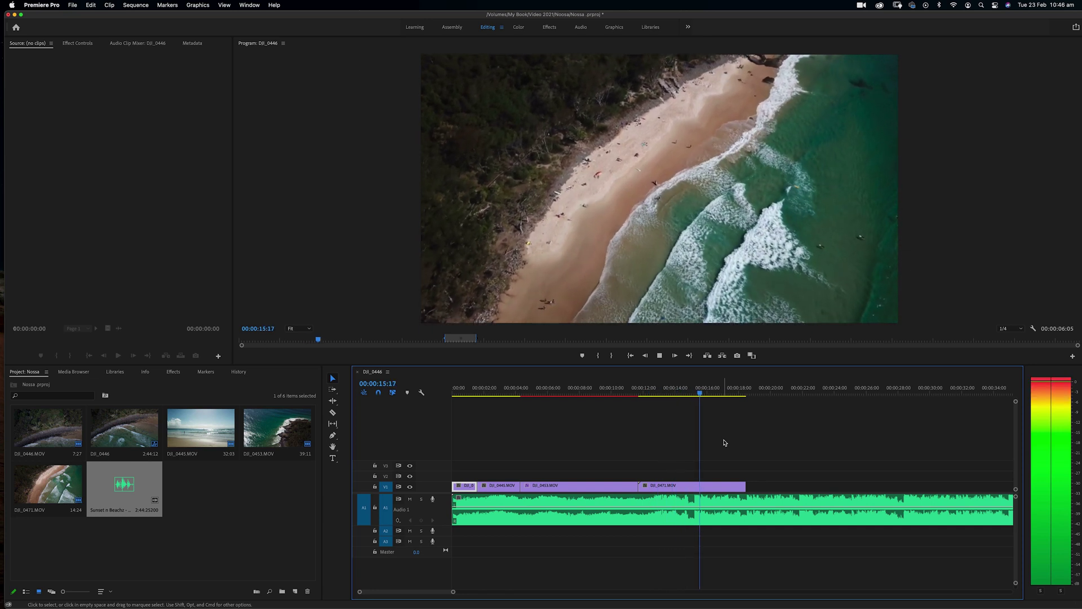
{"action": "key", "text": "space"}
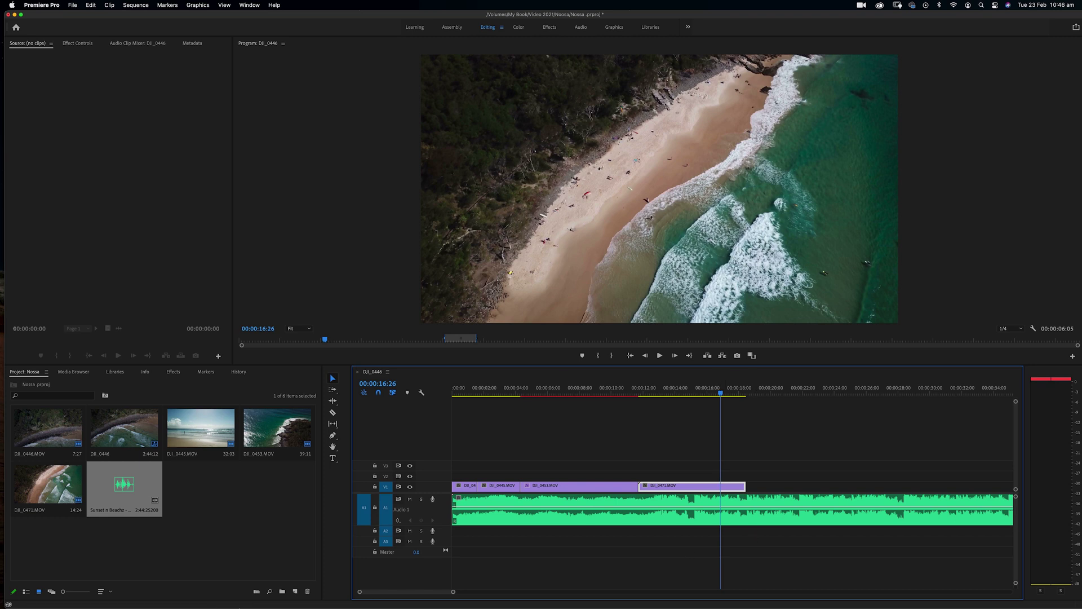
{"action": "mouse_move", "coordinate": [239, 607]}
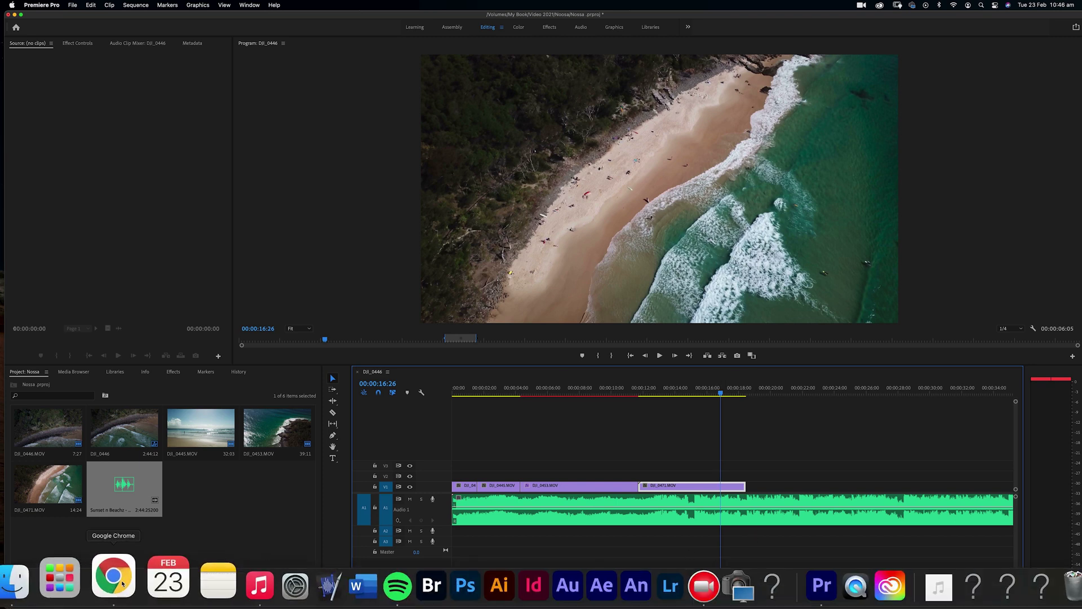
{"action": "left_click", "coordinate": [123, 584]}
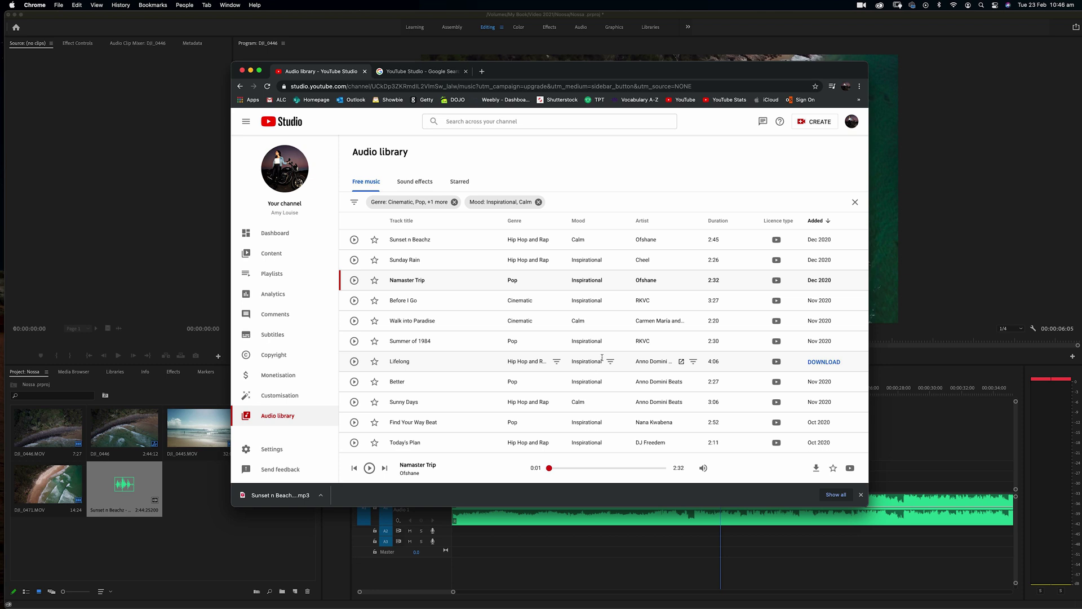
Scroll down the filtered Audio library track list.
{"action": "scroll", "coordinate": [663, 371], "scroll_direction": "down", "scroll_amount": 1}
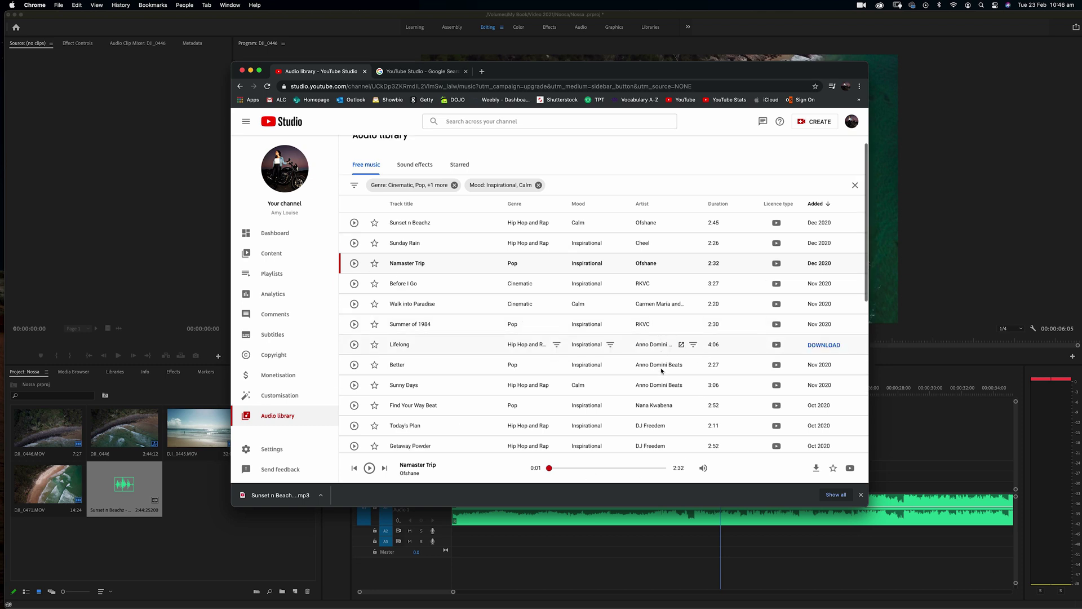
{"action": "scroll", "coordinate": [662, 370], "scroll_direction": "down", "scroll_amount": 5}
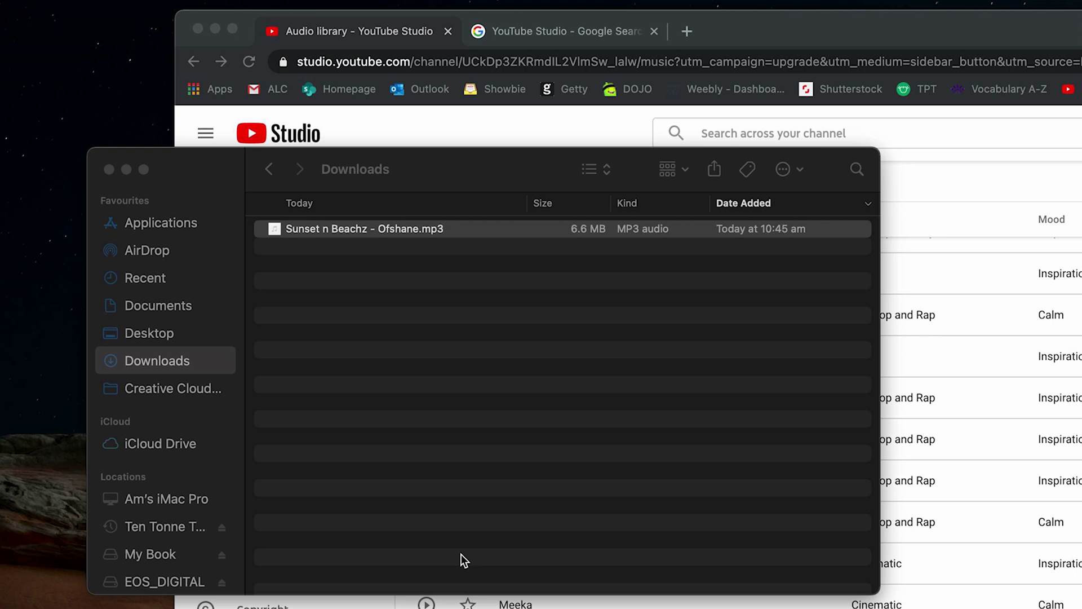
Choose Share > AirDrop for Sunset n Beachz - Ofshane.mp3 in Downloads.
{"action": "right_click", "coordinate": [333, 232]}
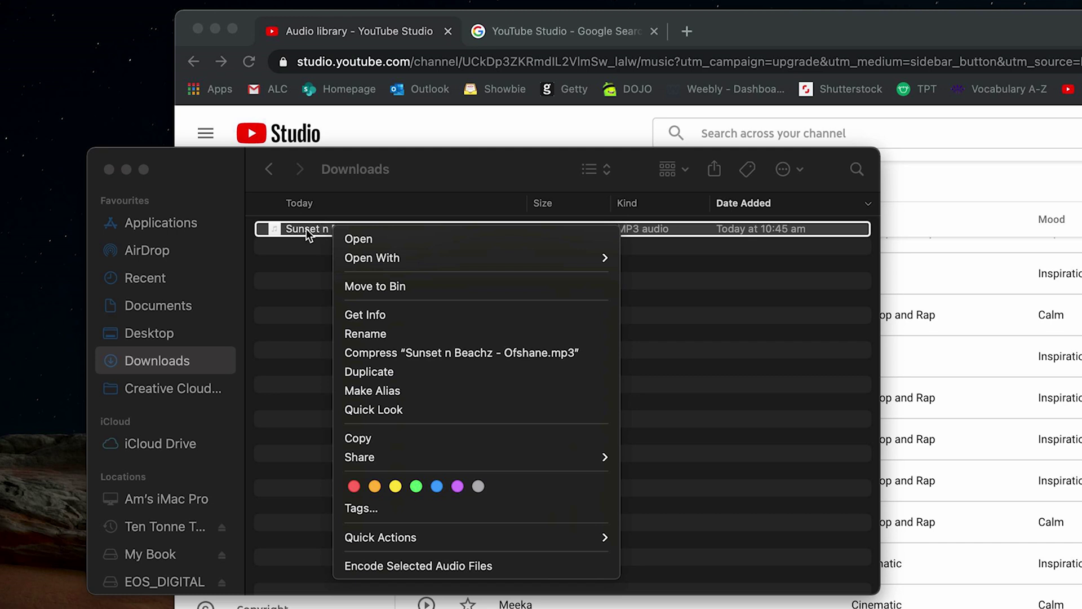
{"action": "mouse_move", "coordinate": [417, 459]}
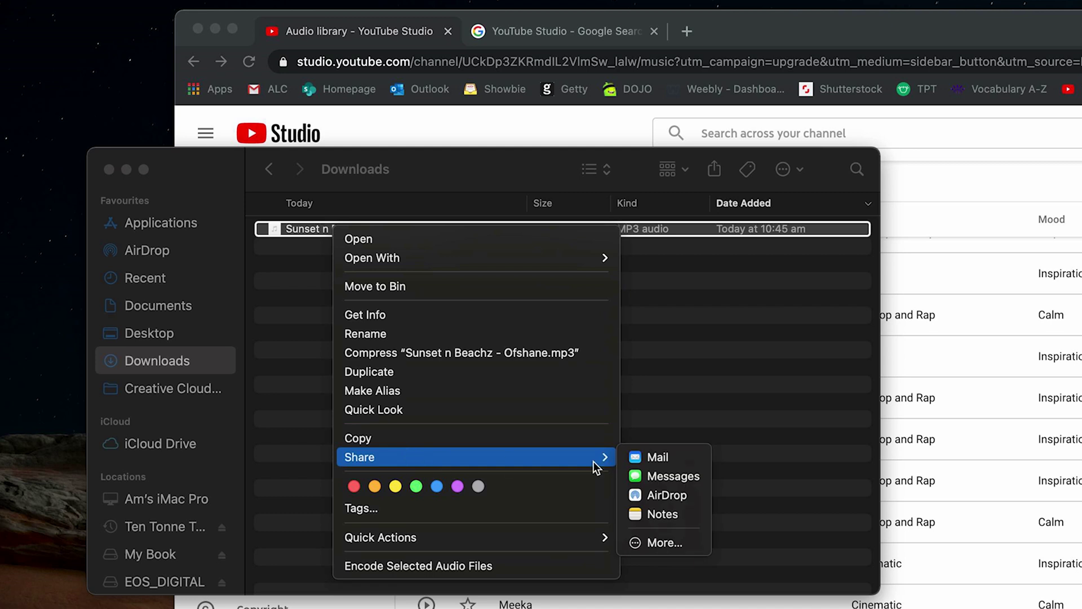
{"action": "left_click", "coordinate": [665, 495]}
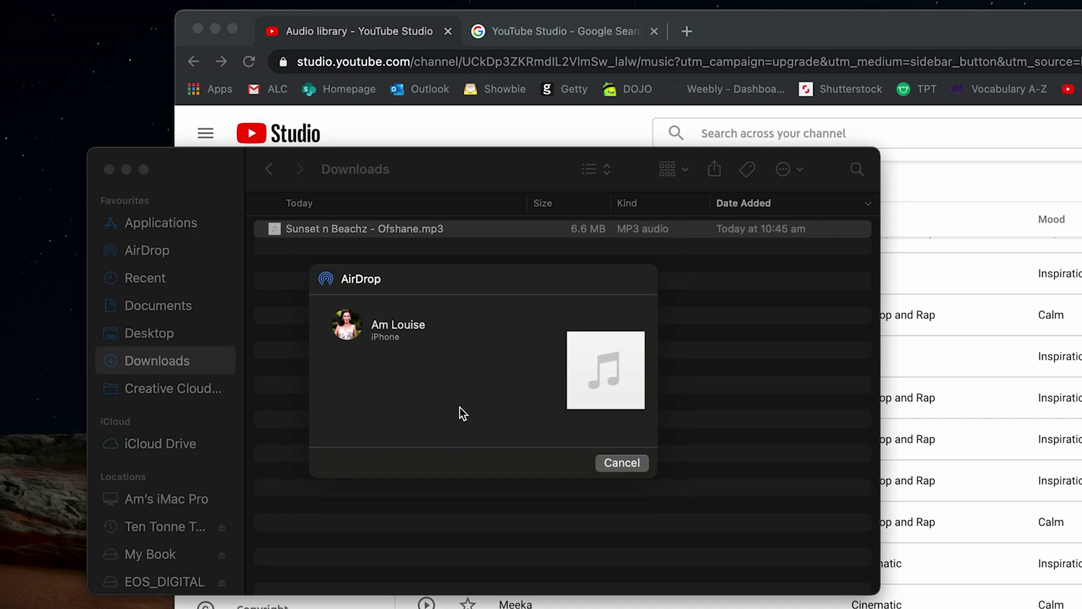
Send the mp3 to the nearby iPhone and close the AirDrop window when finished.
{"action": "left_click", "coordinate": [381, 339]}
{"action": "left_click", "coordinate": [626, 462]}
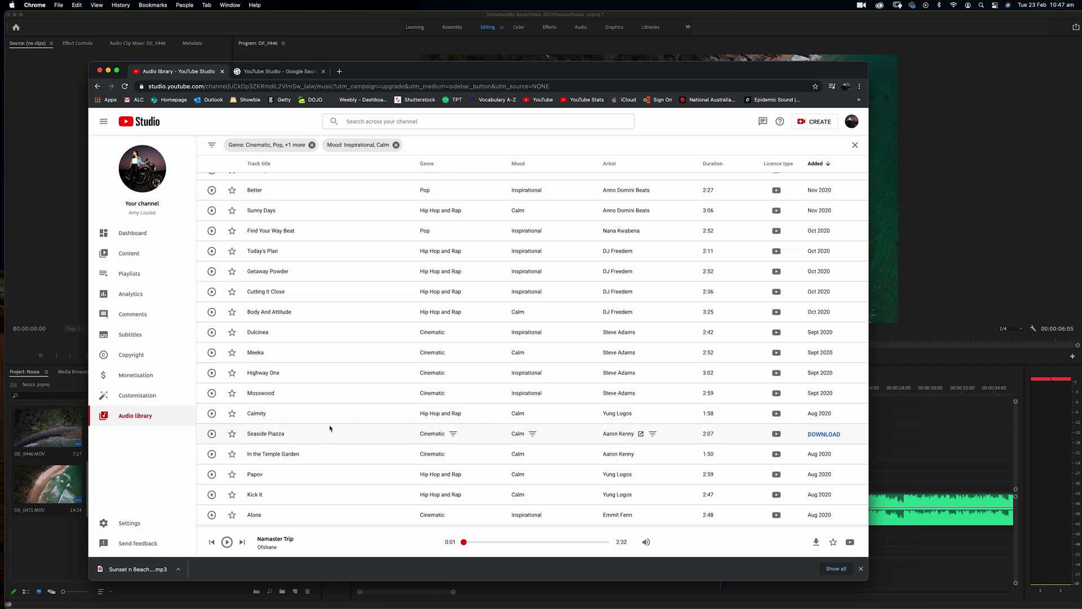
Bring Premiere Pro's DJI_0446 sequence back in front of the browser.
{"action": "left_click", "coordinate": [947, 305]}
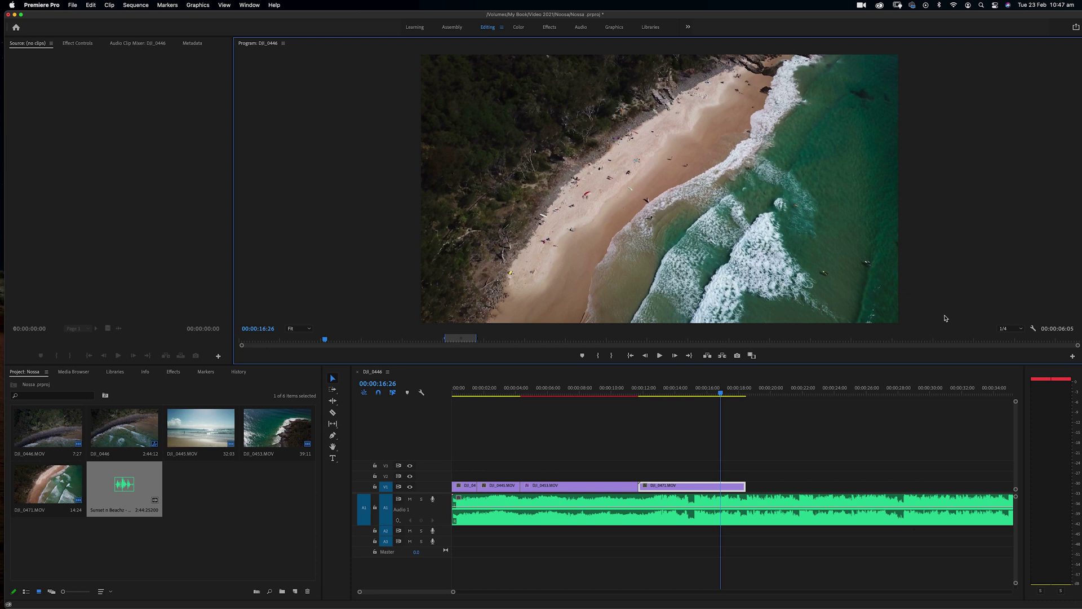